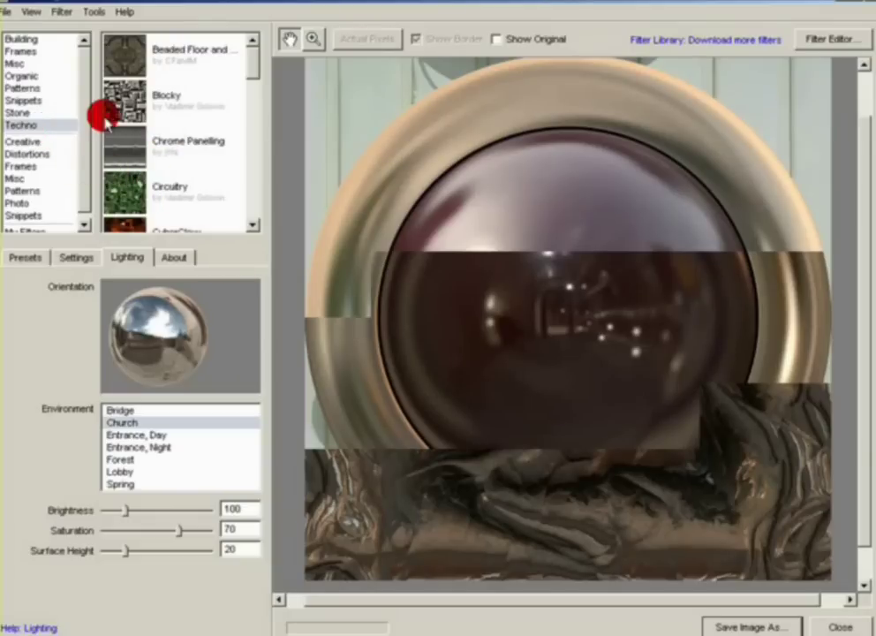
# Open Filter Forge's Options dialog from the Tools menu.
pyautogui.click(94, 11)
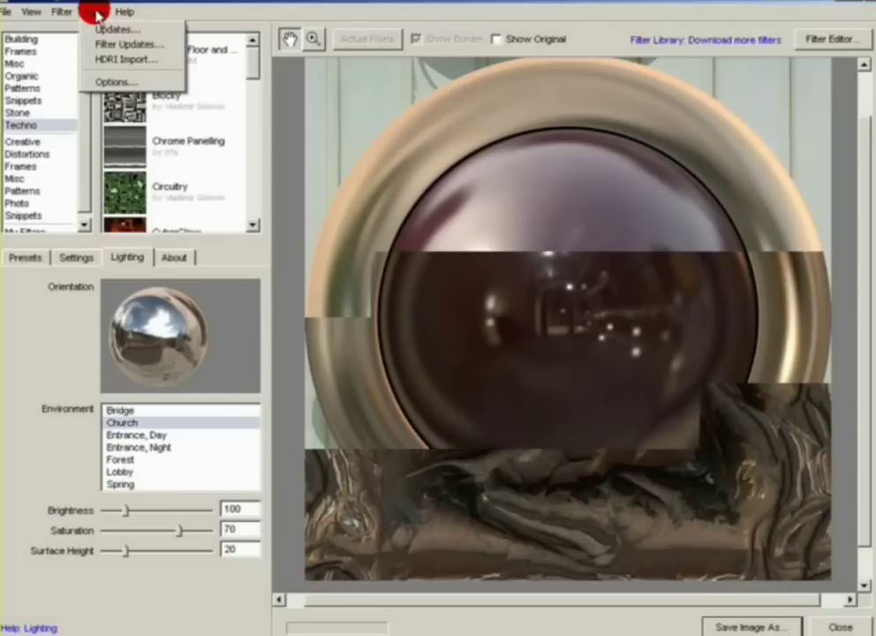
pyautogui.click(175, 9)
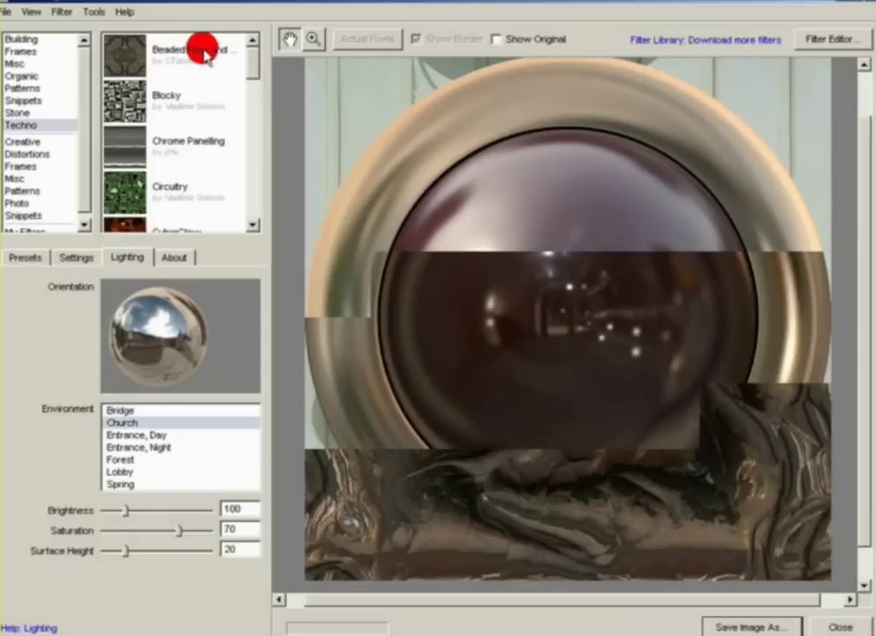
pyautogui.click(99, 12)
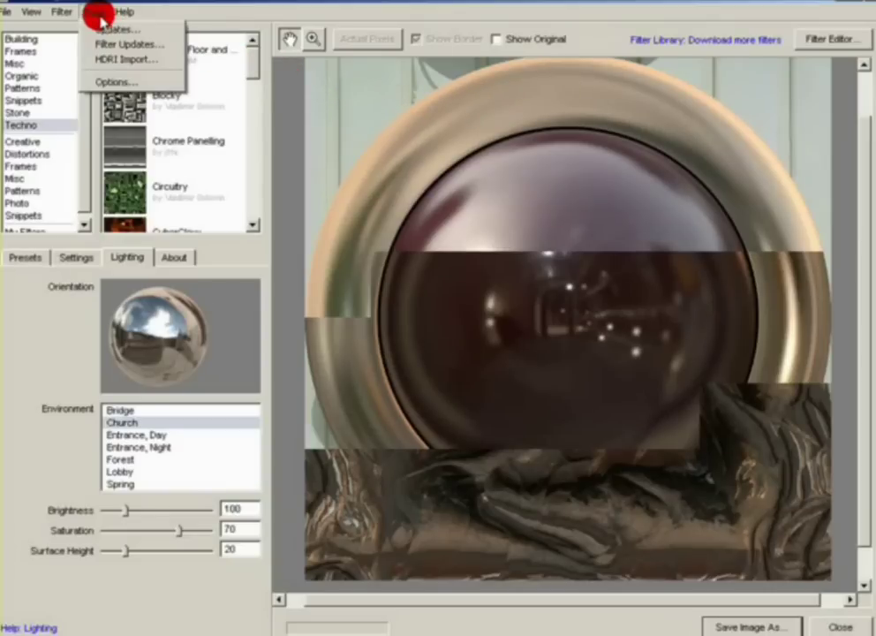
pyautogui.click(113, 82)
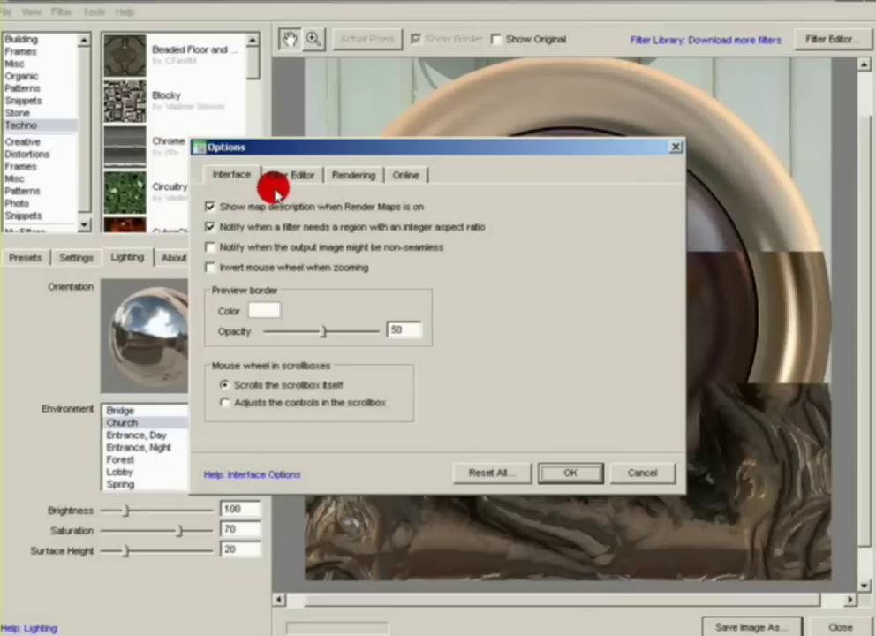
# Set the Online option to use the built-in library browser (obsolete) and confirm with OK.
pyautogui.click(405, 175)
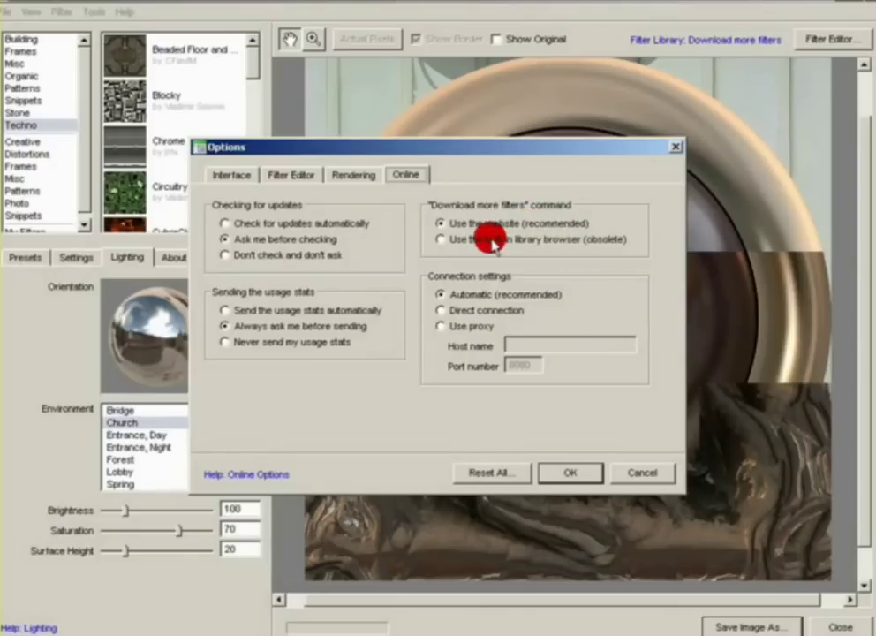
pyautogui.click(465, 241)
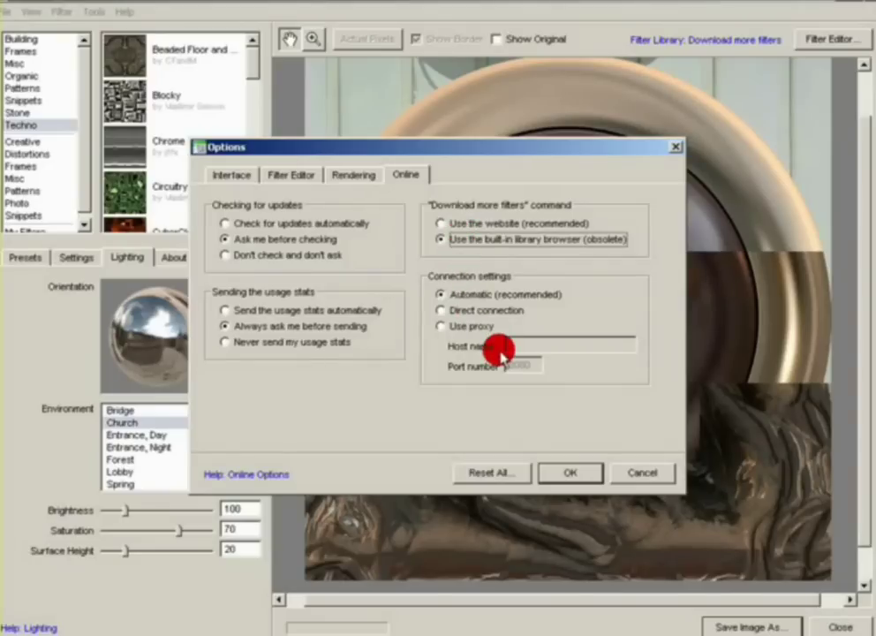
pyautogui.click(566, 473)
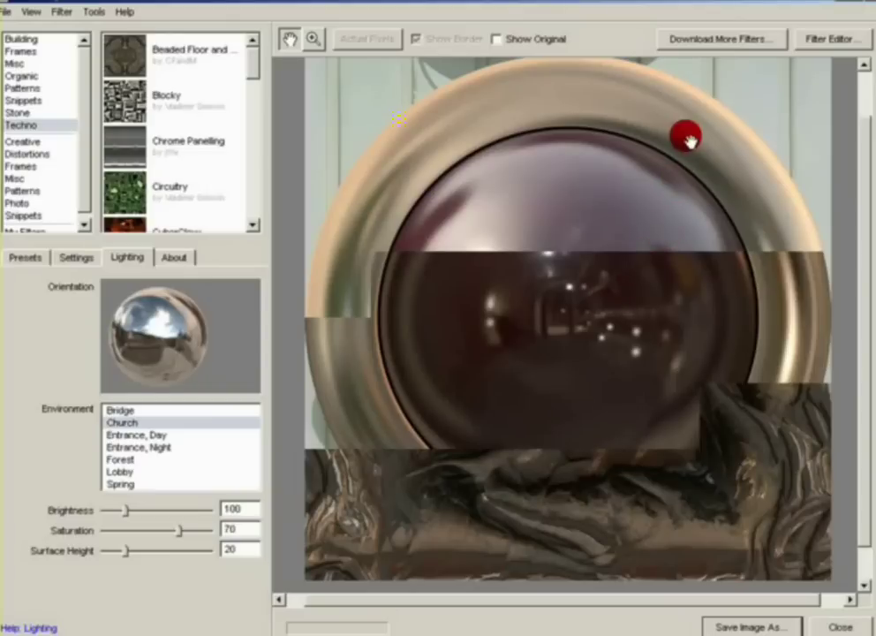
# Launch the Filter Library window with Download More Filters.
pyautogui.click(728, 41)
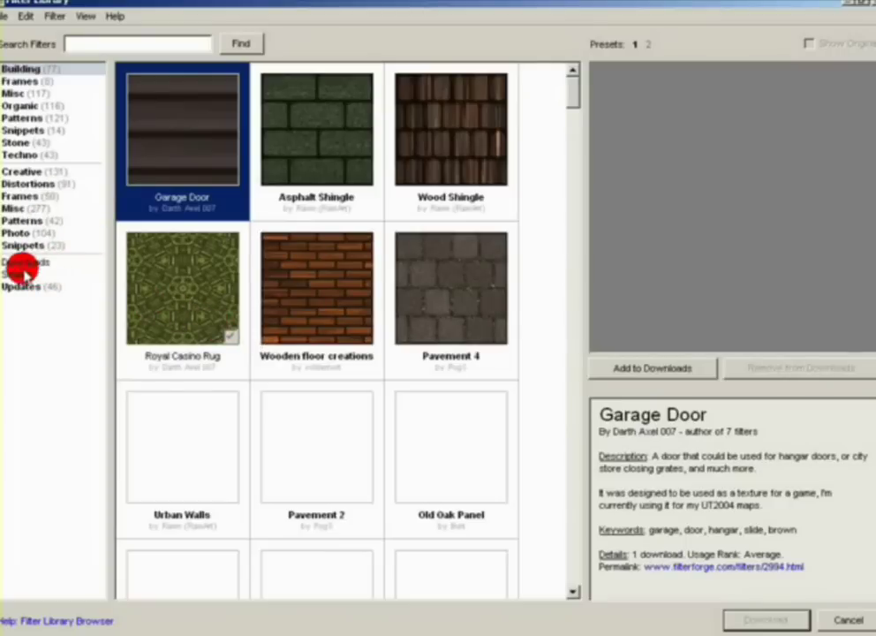
# Browse the Updates list, view Artistic Flooring Squares, then switch to the Photo category.
pyautogui.click(19, 275)
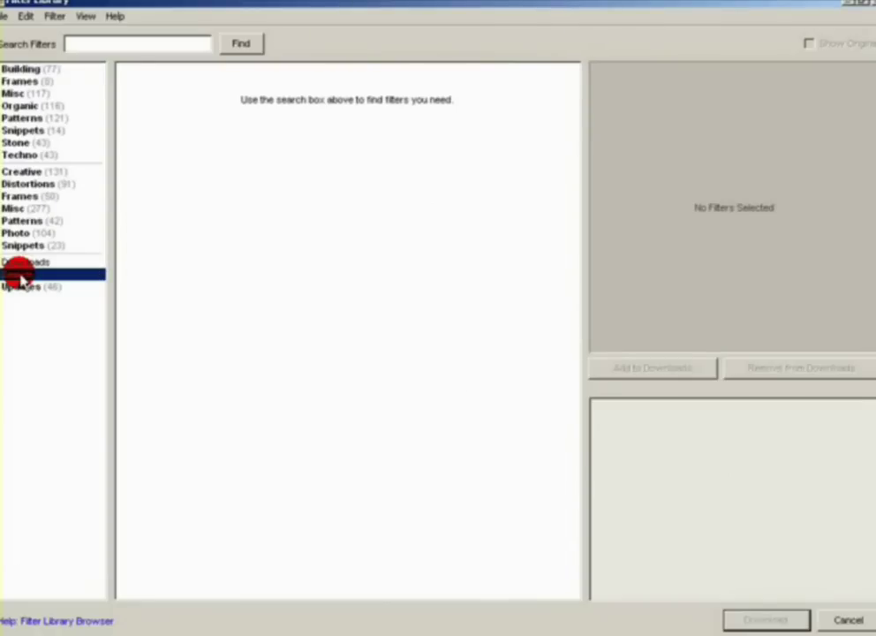
pyautogui.click(21, 286)
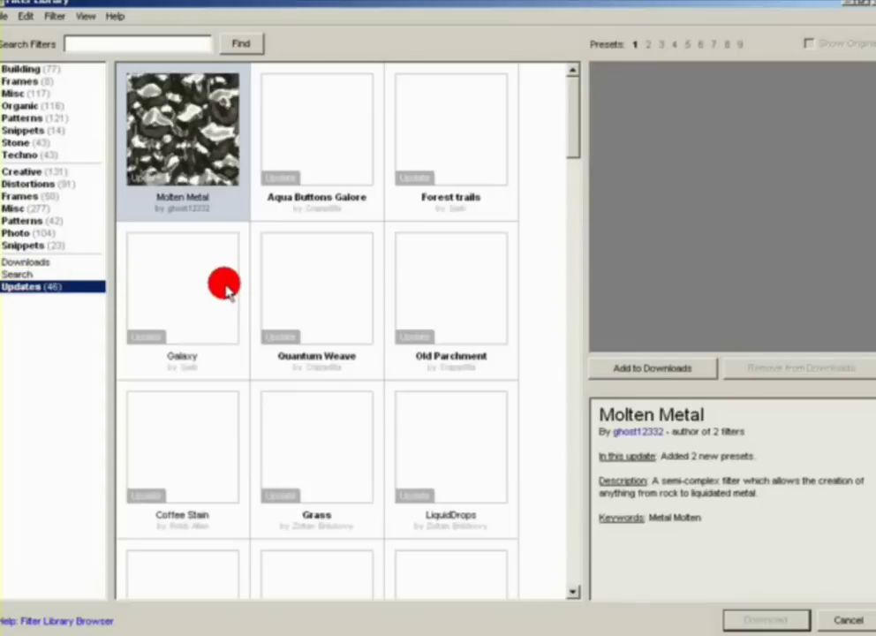
pyautogui.scroll(-3, 226, 289)
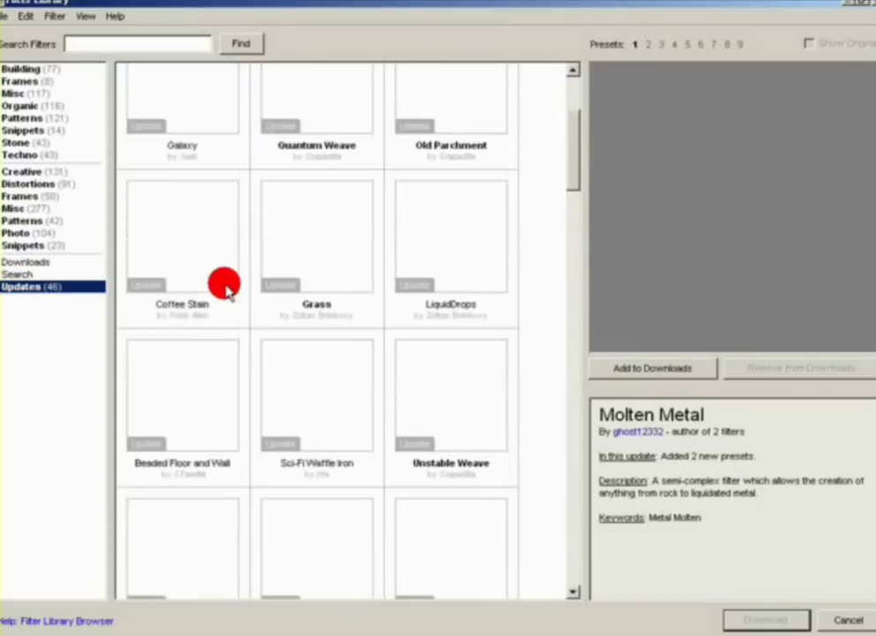
pyautogui.scroll(-2, 226, 289)
pyautogui.scroll(-7, 226, 289)
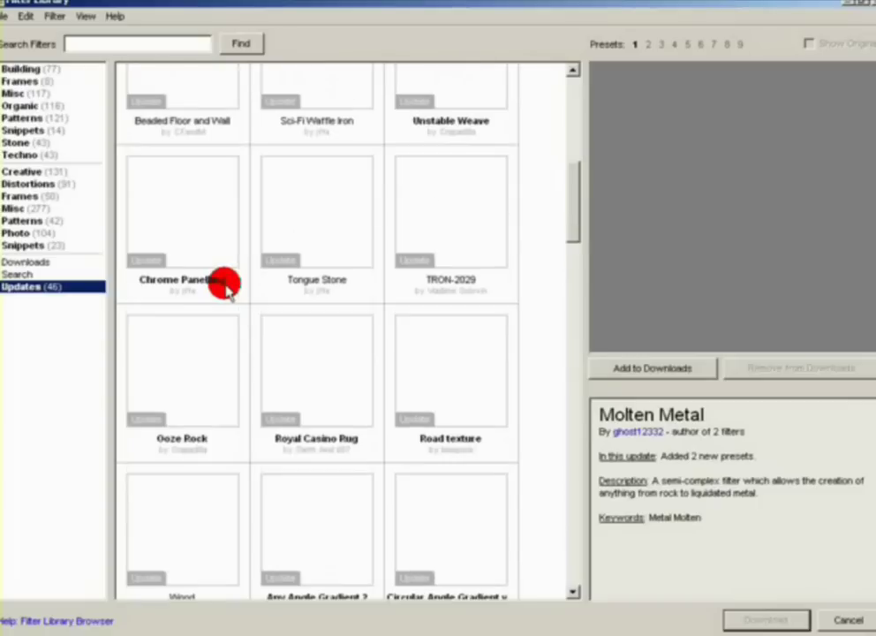
pyautogui.scroll(-5, 226, 284)
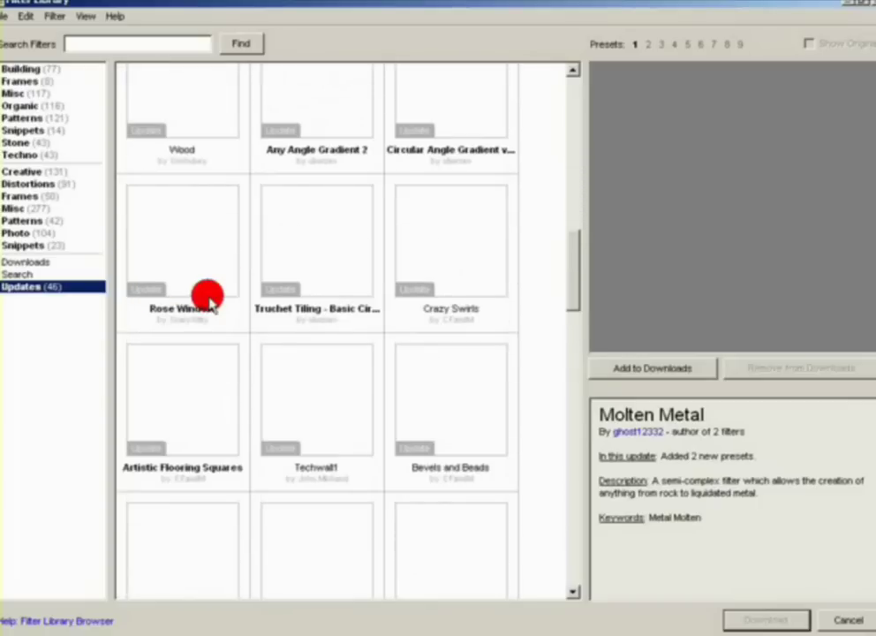
pyautogui.click(203, 373)
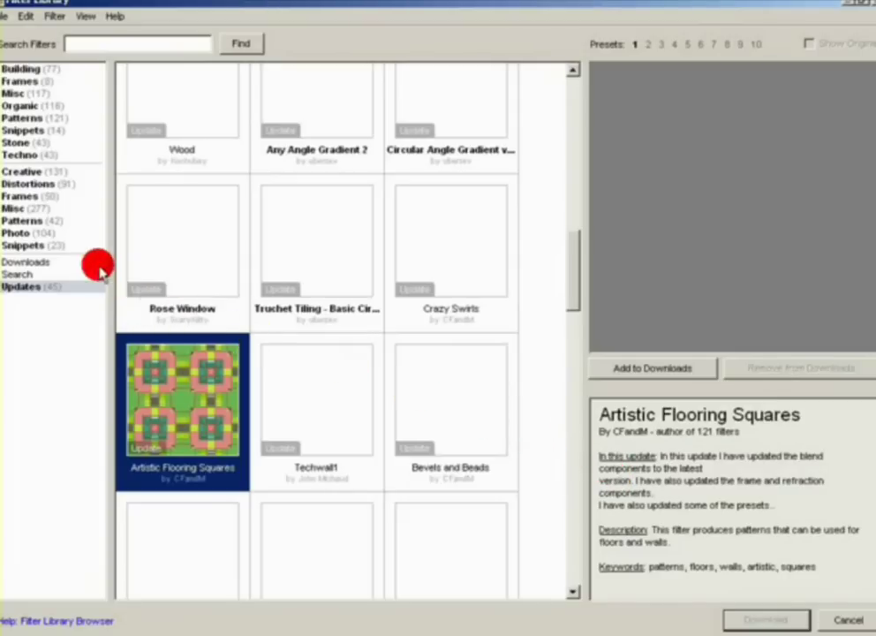
pyautogui.click(17, 232)
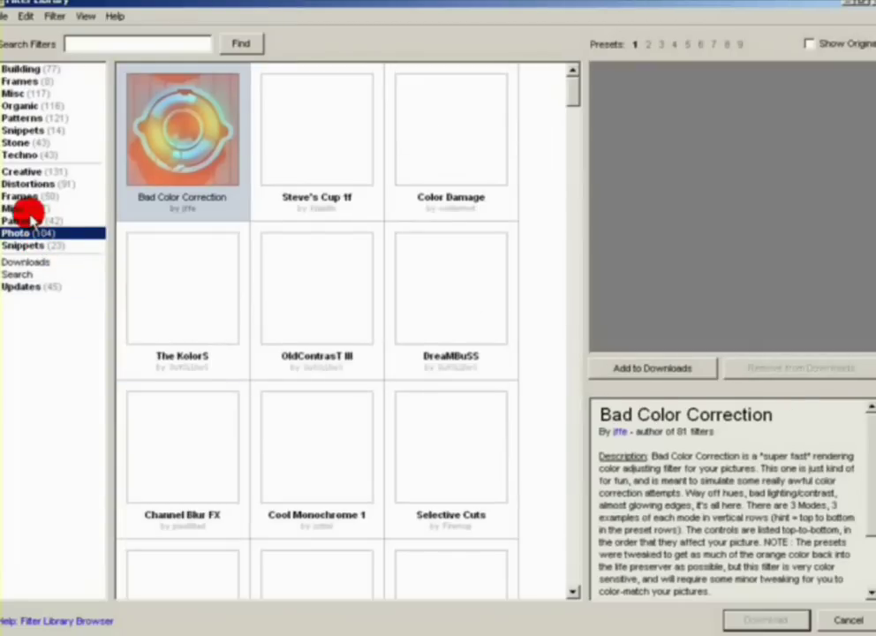
# Step through the Misc and Patterns categories to the Creative category.
pyautogui.click(26, 209)
pyautogui.click(19, 221)
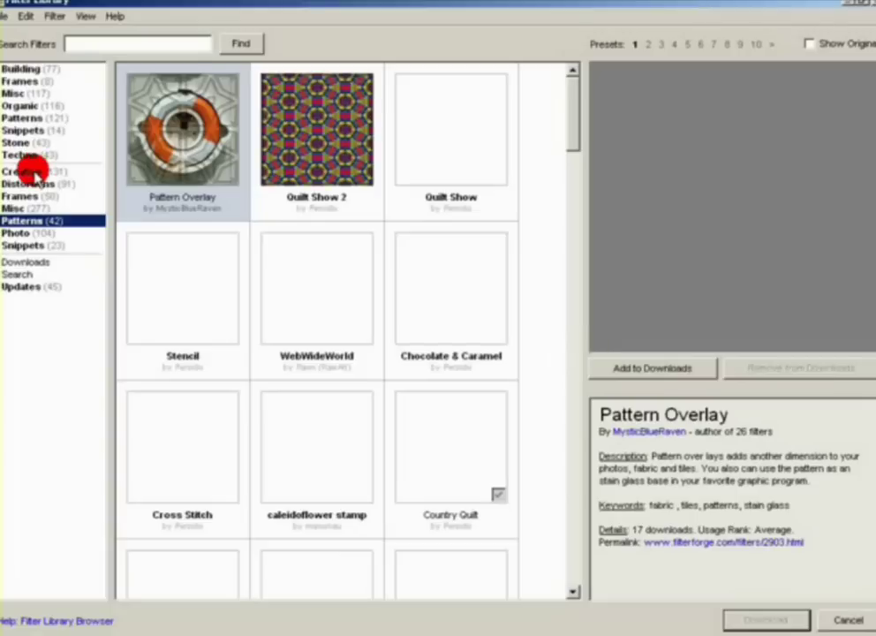
pyautogui.click(25, 171)
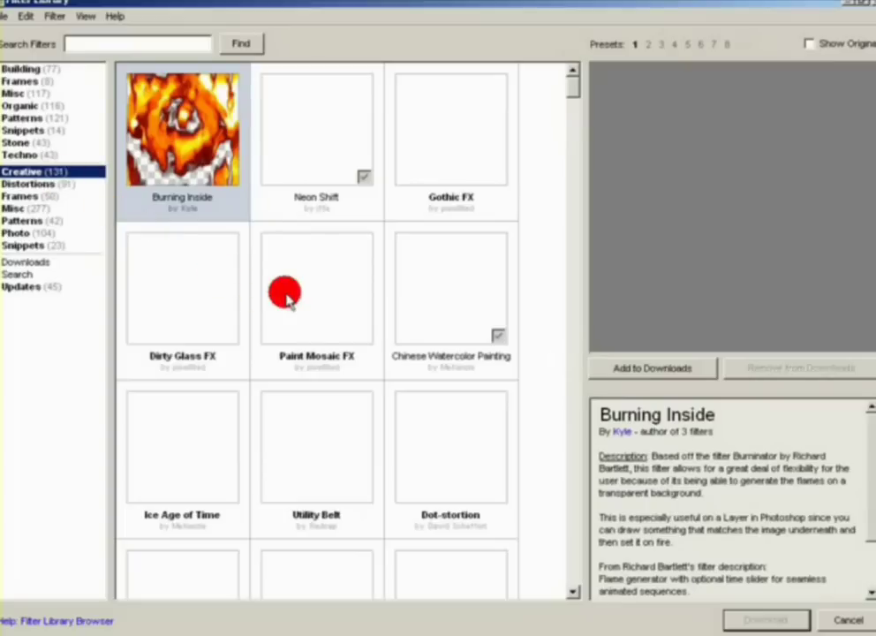
# Scroll the Creative filters down until Poster Deco comes into view.
pyautogui.scroll(-1, 393, 320)
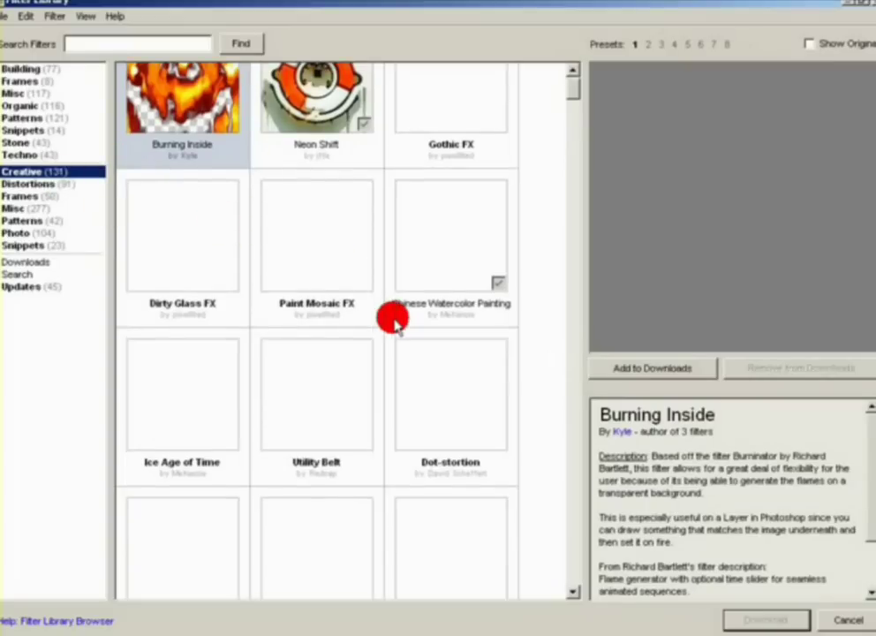
pyautogui.scroll(-3, 394, 320)
pyautogui.scroll(-8, 393, 320)
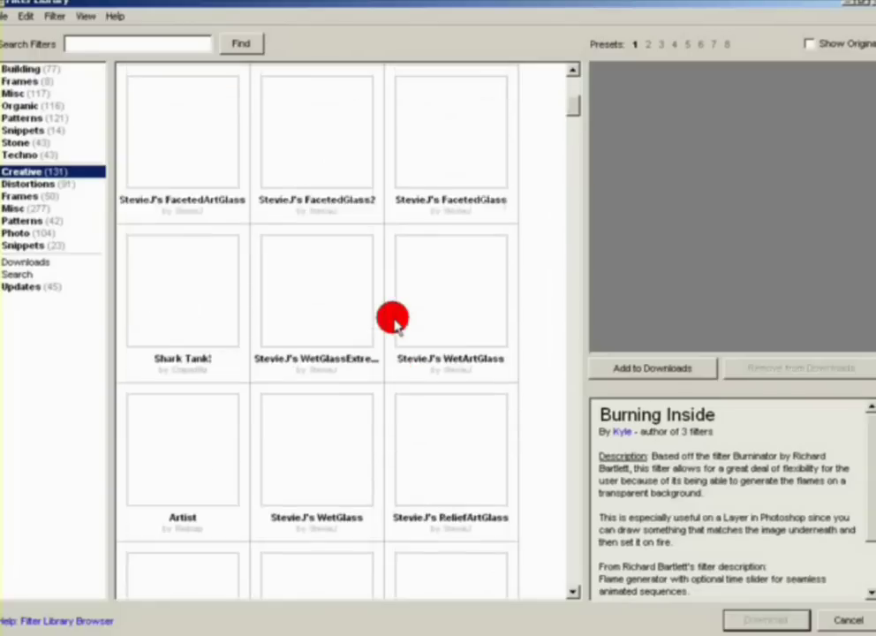
pyautogui.scroll(-5, 393, 319)
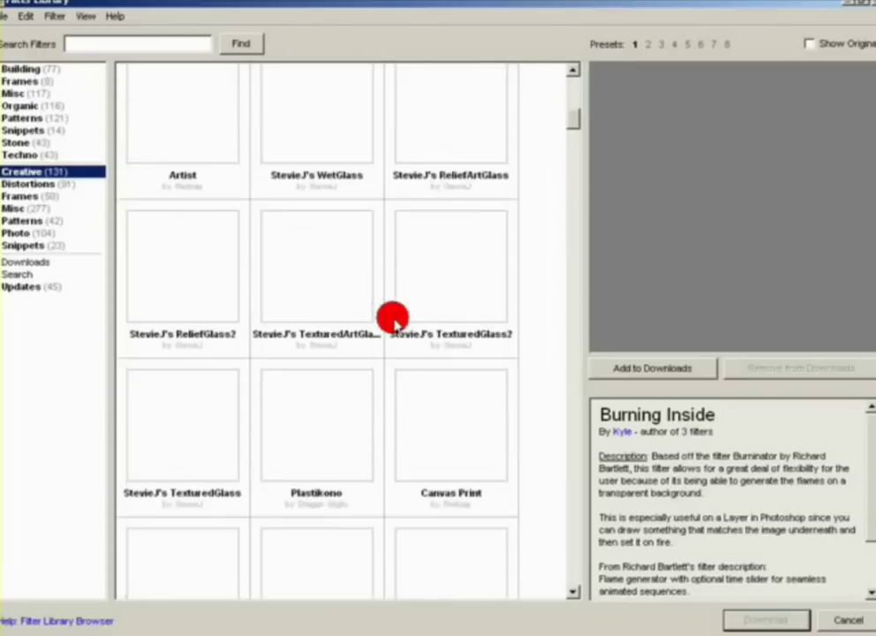
pyautogui.scroll(-3, 393, 320)
pyautogui.scroll(-9, 393, 320)
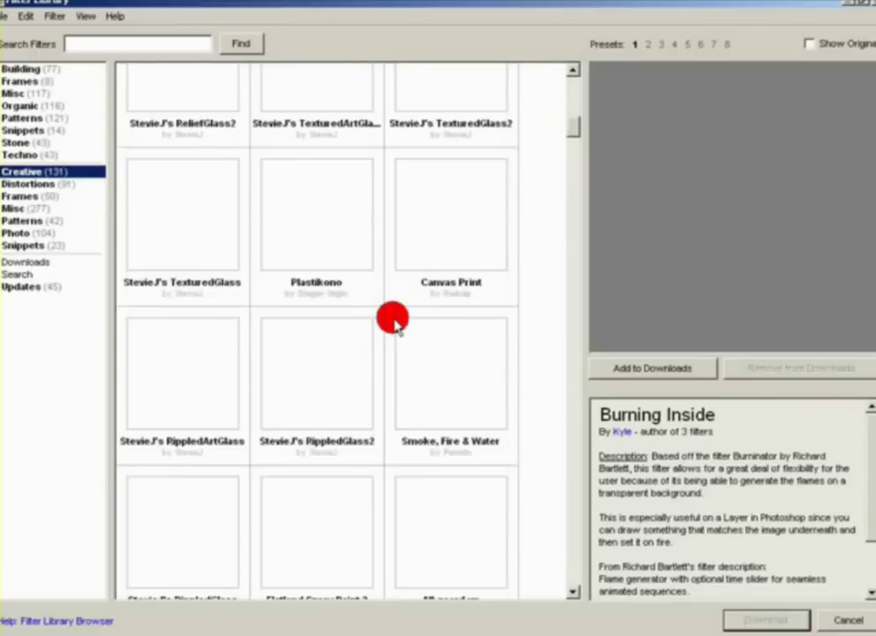
pyautogui.scroll(-4, 393, 320)
pyautogui.scroll(-5, 442, 283)
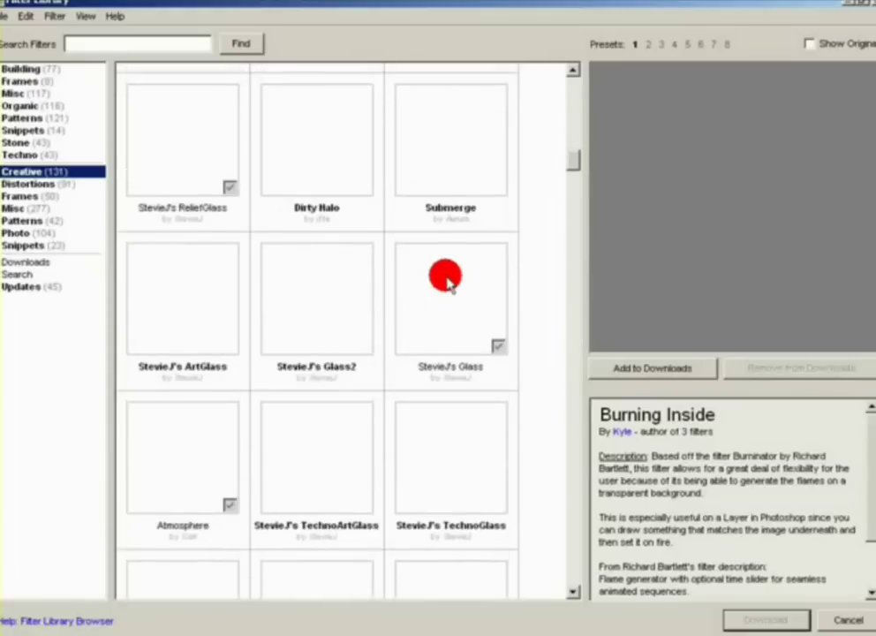
pyautogui.scroll(-10, 446, 278)
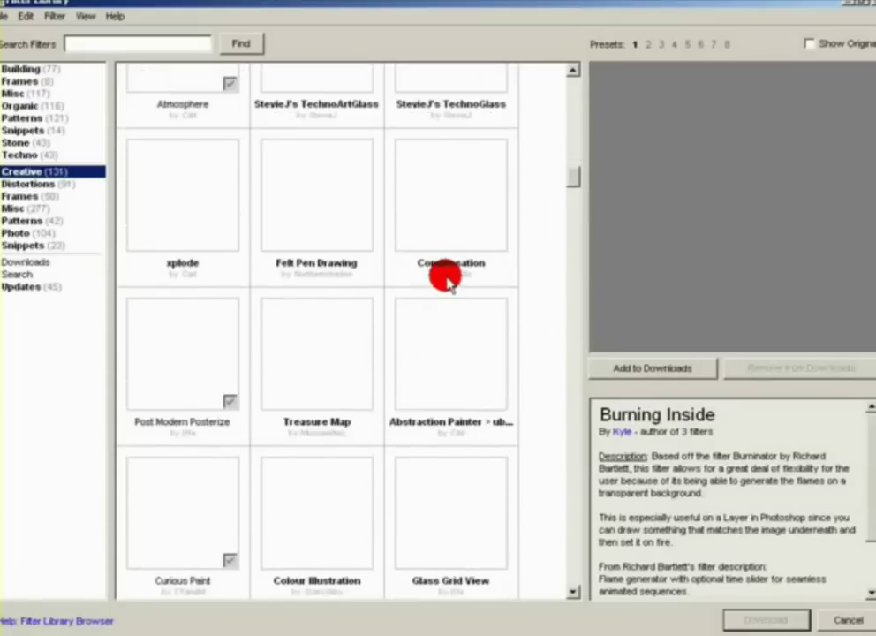
pyautogui.scroll(-4, 446, 278)
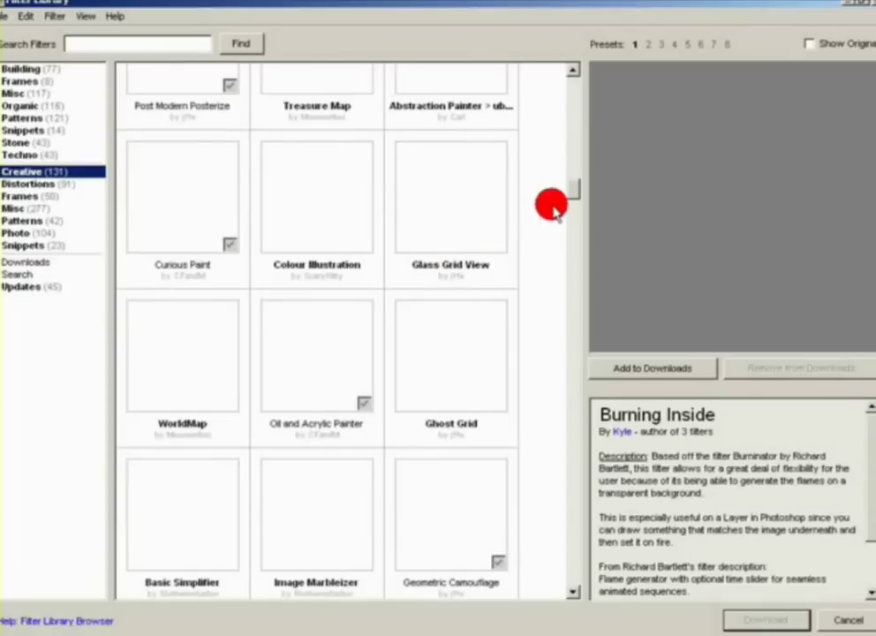
pyautogui.scroll(-5, 574, 192)
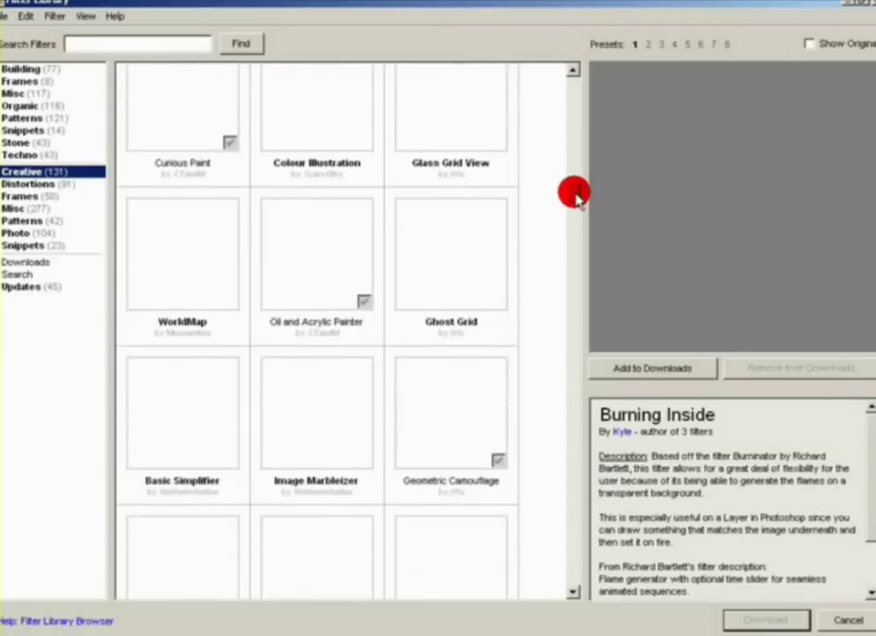
pyautogui.moveTo(576, 205); pyautogui.dragTo(576, 217)
pyautogui.moveTo(575, 217); pyautogui.dragTo(574, 230)
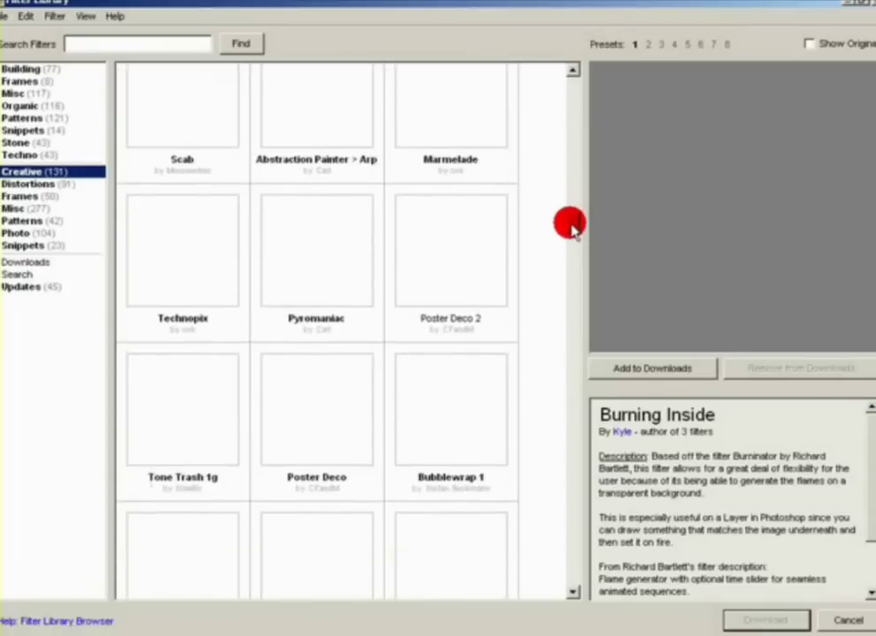
pyautogui.scroll(-3, 569, 232)
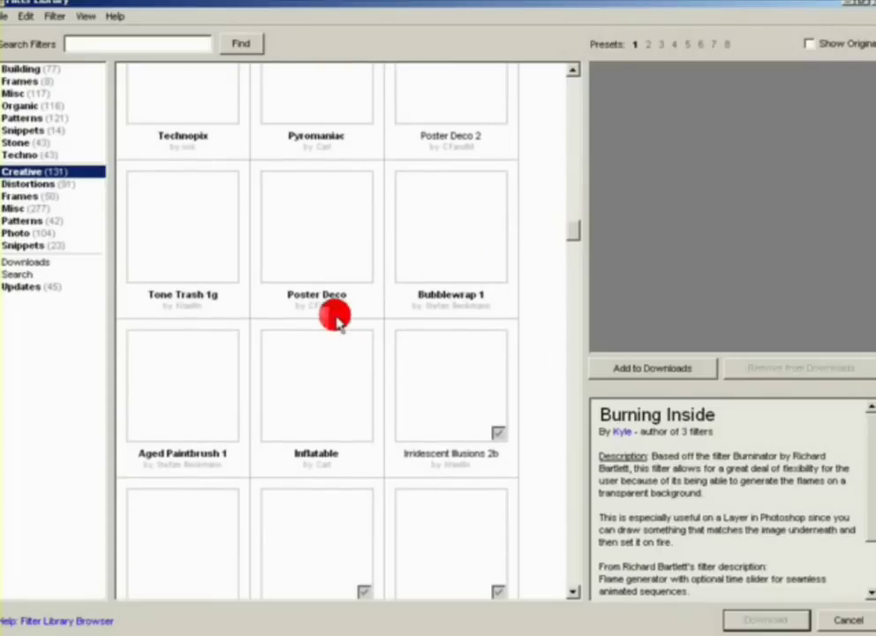
# Select Poster Deco and add it to the Downloads queue.
pyautogui.click(341, 279)
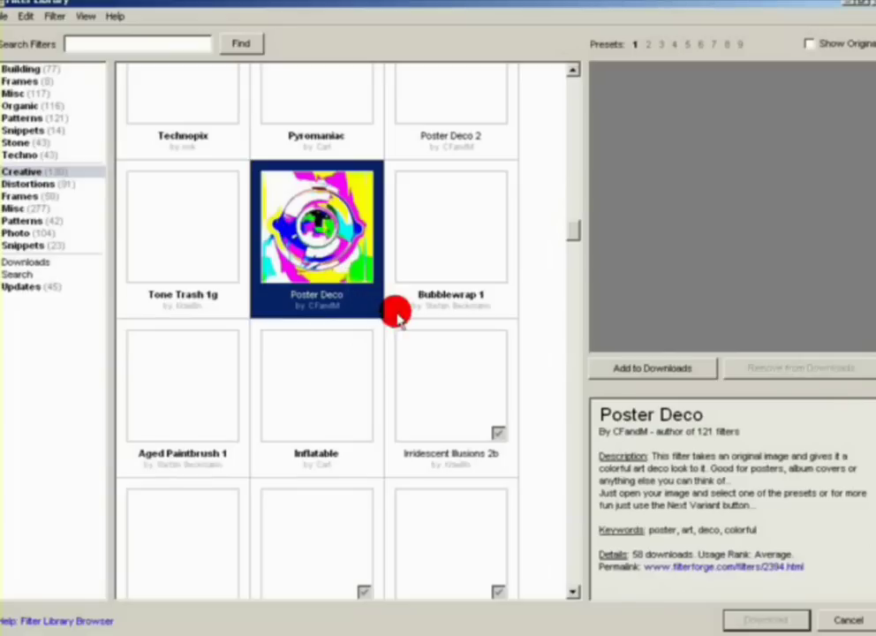
pyautogui.click(629, 372)
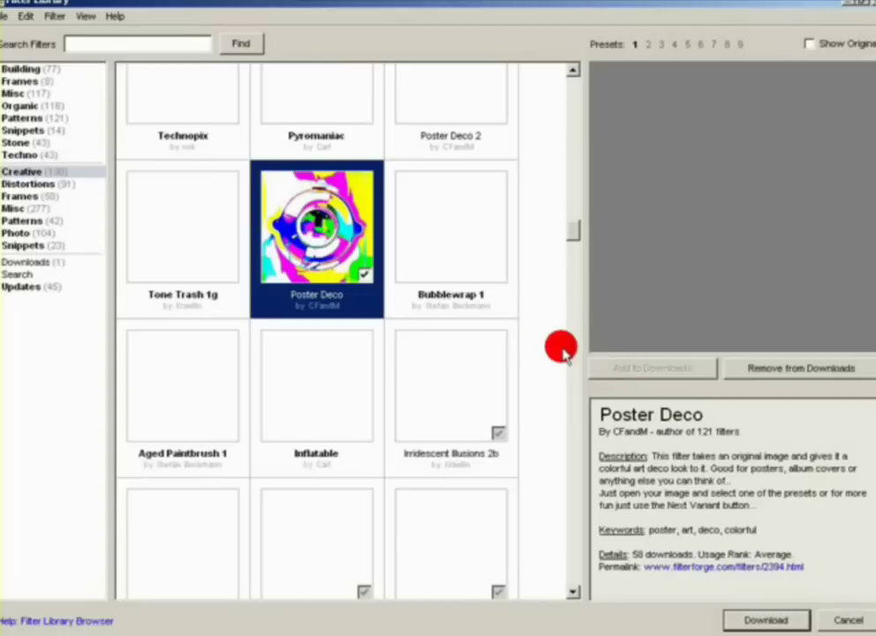
pyautogui.moveTo(330, 307)
pyautogui.mouseDown()
pyautogui.moveTo(292, 268)
pyautogui.moveTo(133, 198)
pyautogui.moveTo(49, 119)
pyautogui.moveTo(201, 187)
pyautogui.moveTo(170, 172)
pyautogui.mouseUp()
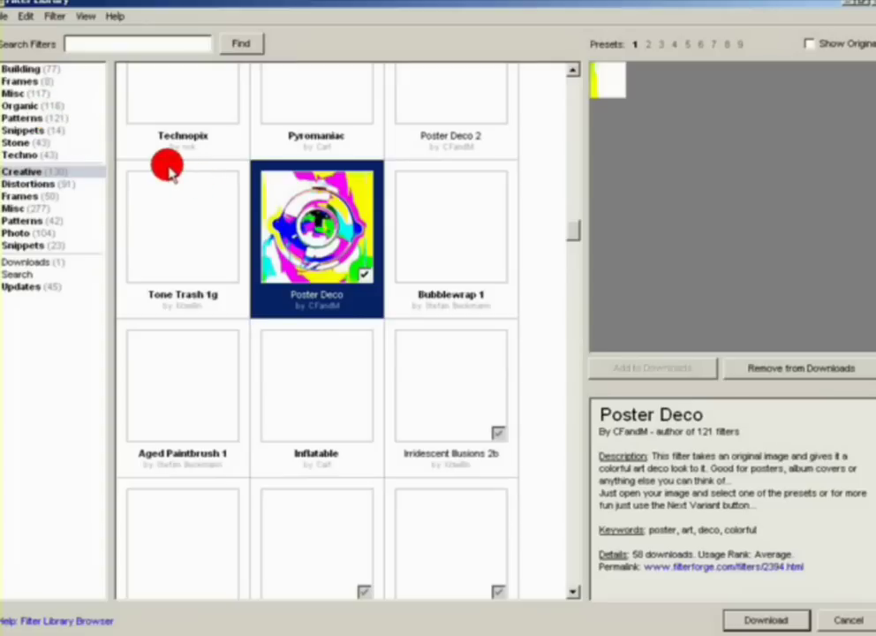
# Look through the Frames, Misc and Techno categories, scrolling the Techno filters.
pyautogui.click(27, 82)
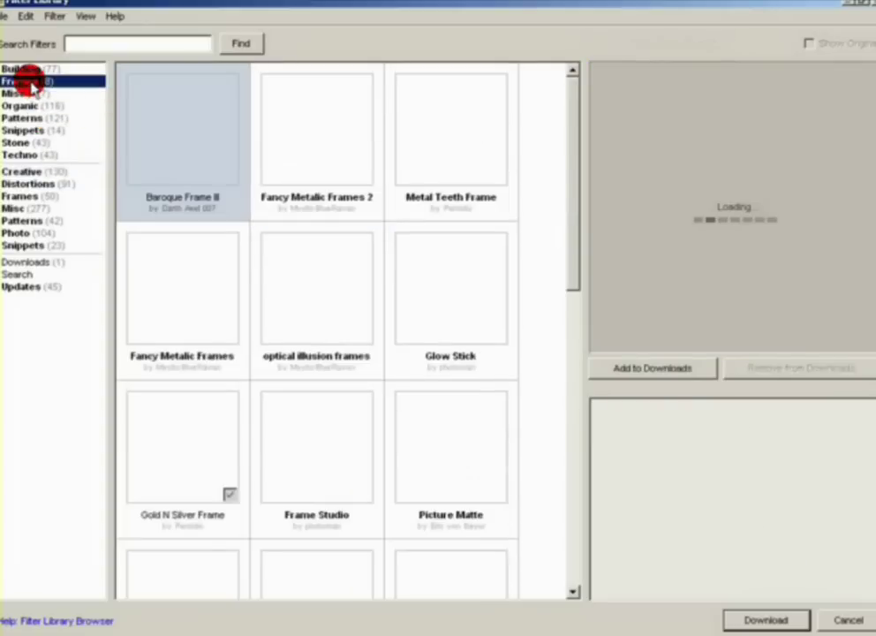
pyautogui.click(21, 94)
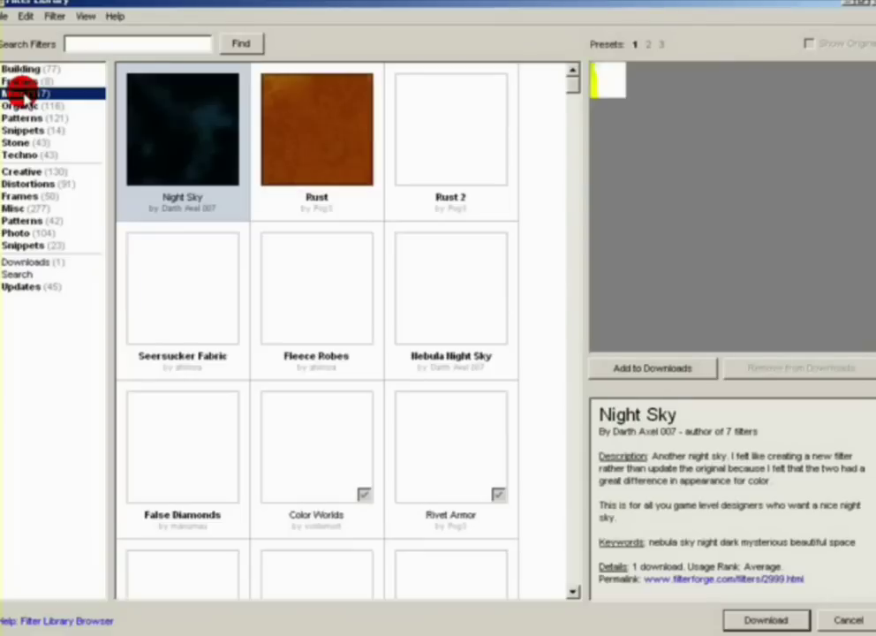
pyautogui.click(39, 156)
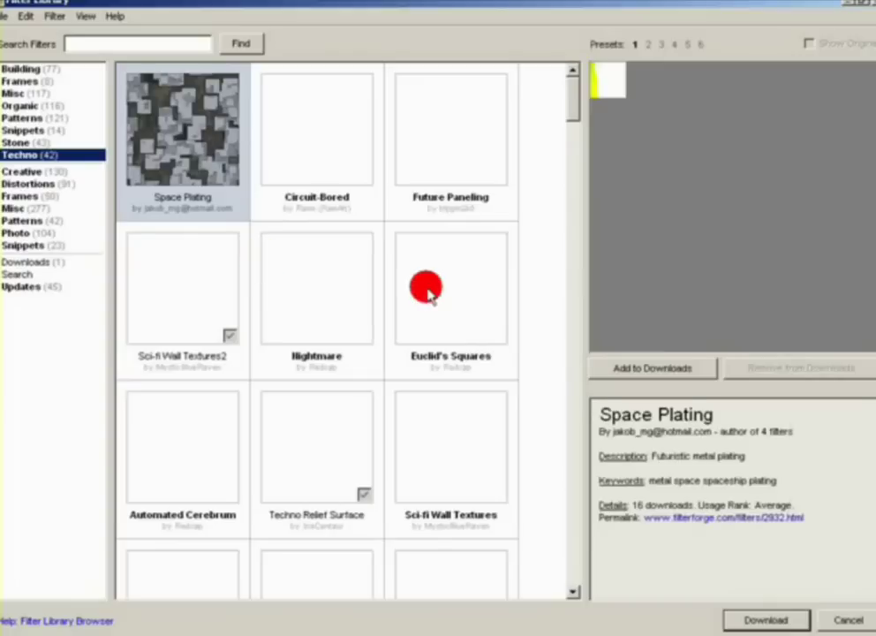
pyautogui.scroll(-3, 429, 305)
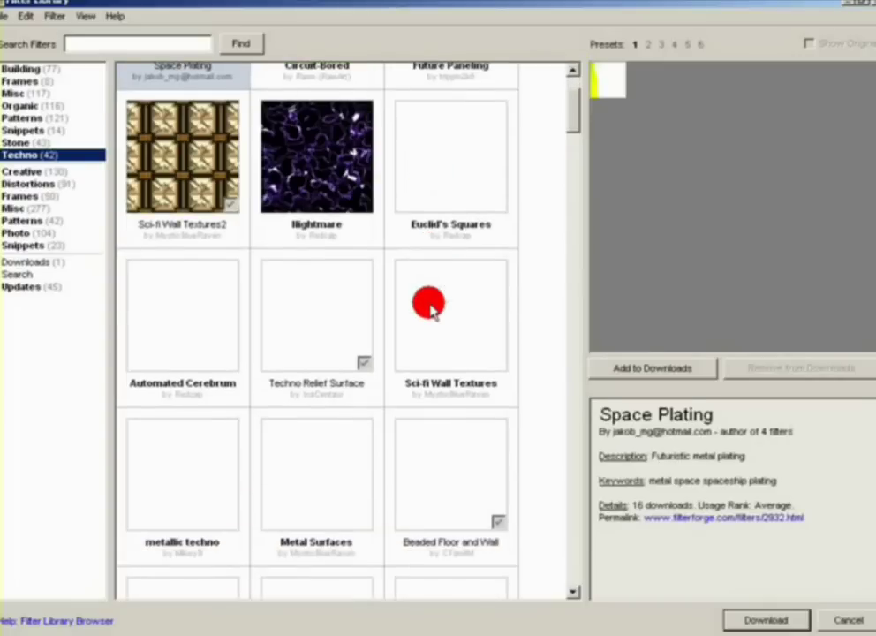
pyautogui.scroll(-6, 428, 305)
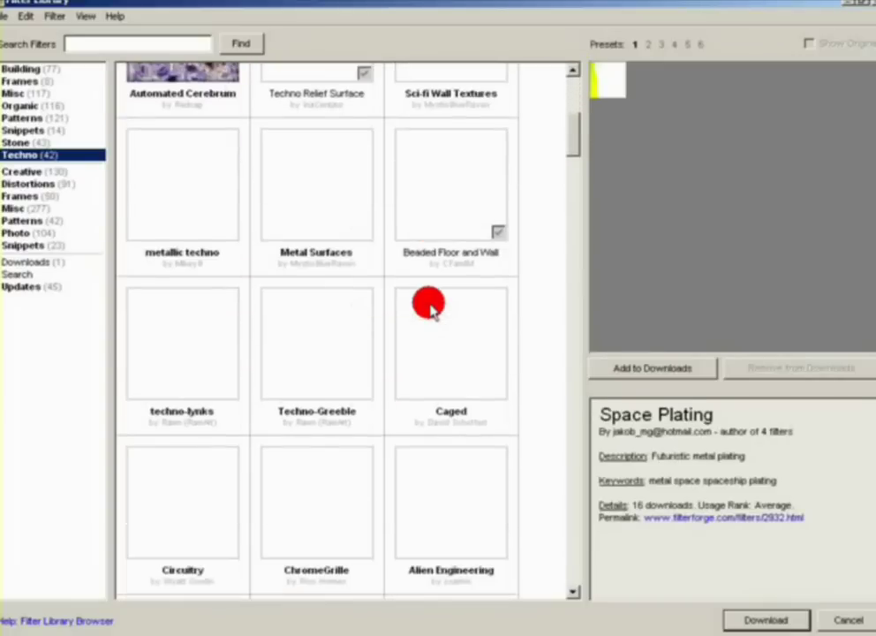
pyautogui.scroll(-2, 428, 305)
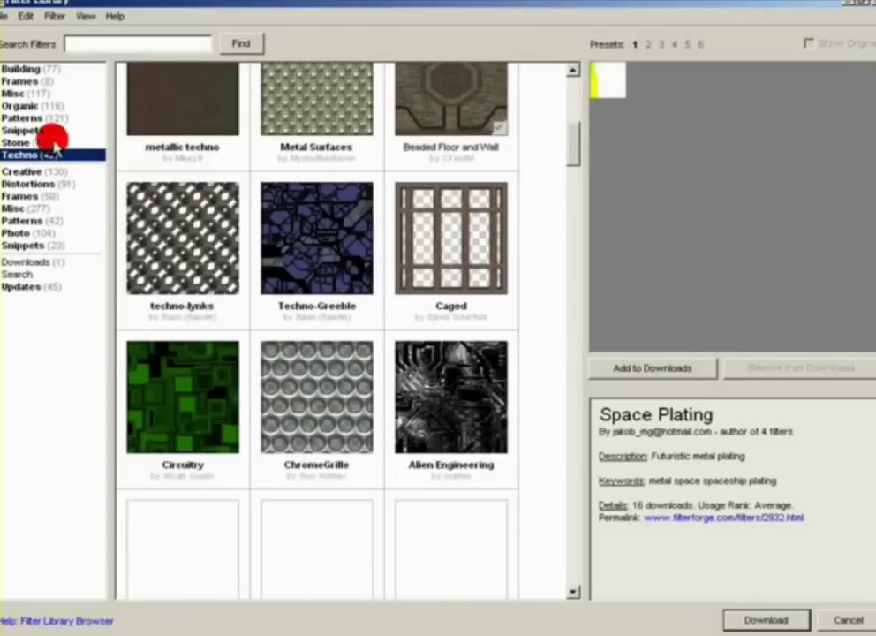
# Return to Misc and scroll its filters down to Dial Style.
pyautogui.click(18, 94)
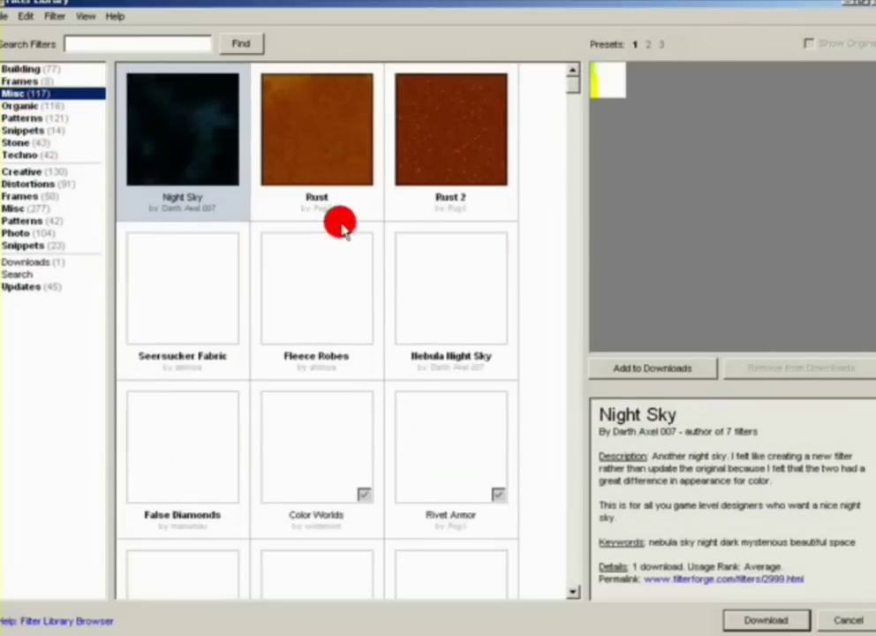
pyautogui.scroll(-3, 334, 232)
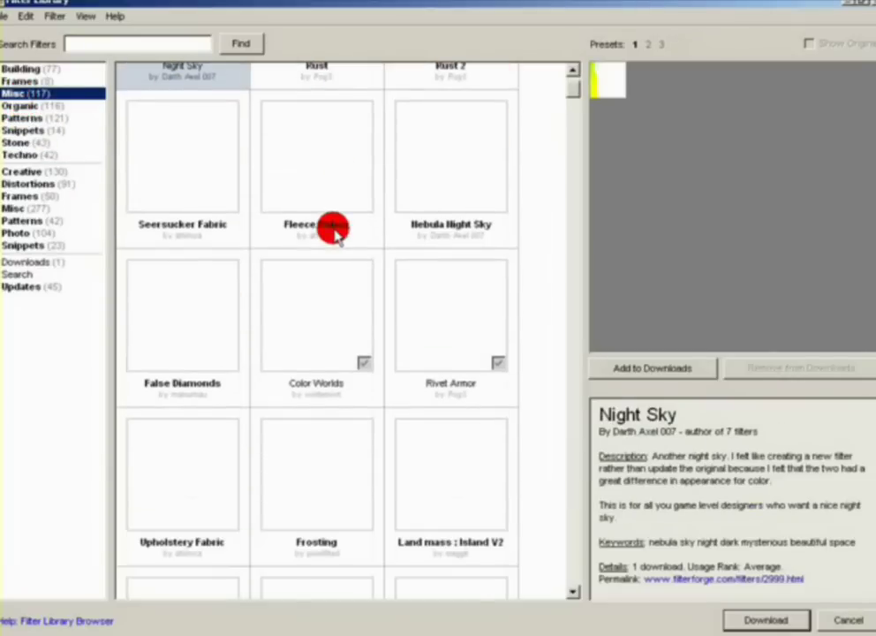
pyautogui.scroll(-2, 334, 232)
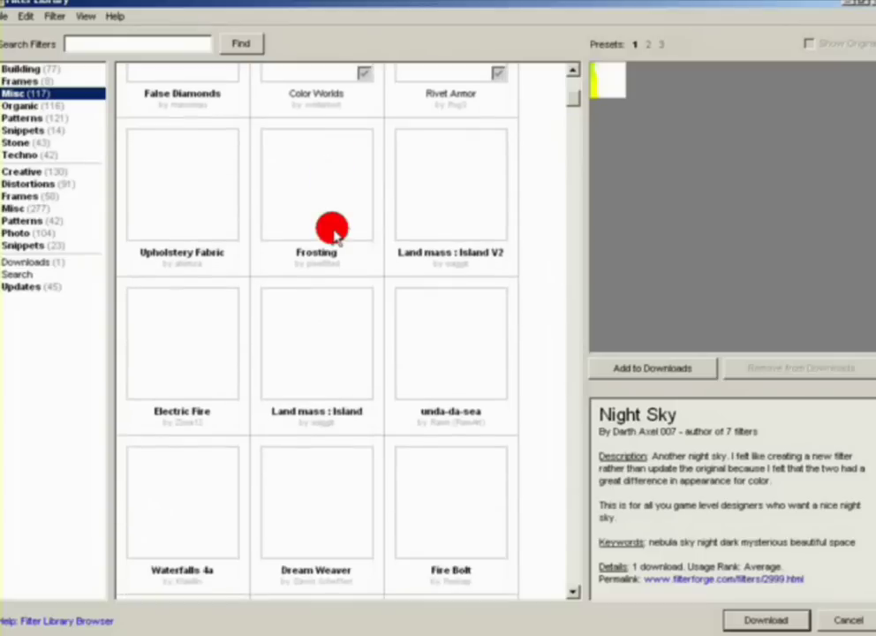
pyautogui.scroll(-1, 334, 231)
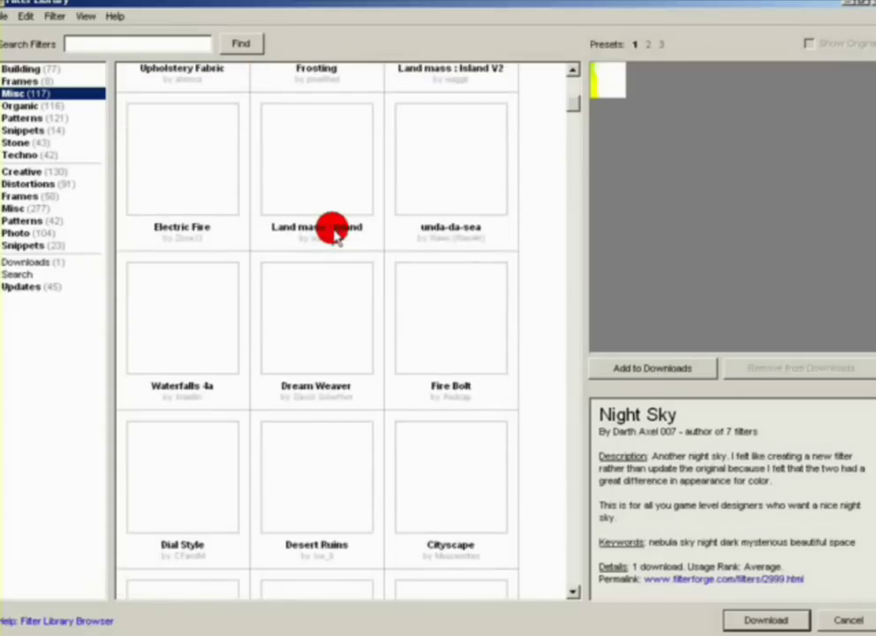
pyautogui.scroll(-3, 334, 231)
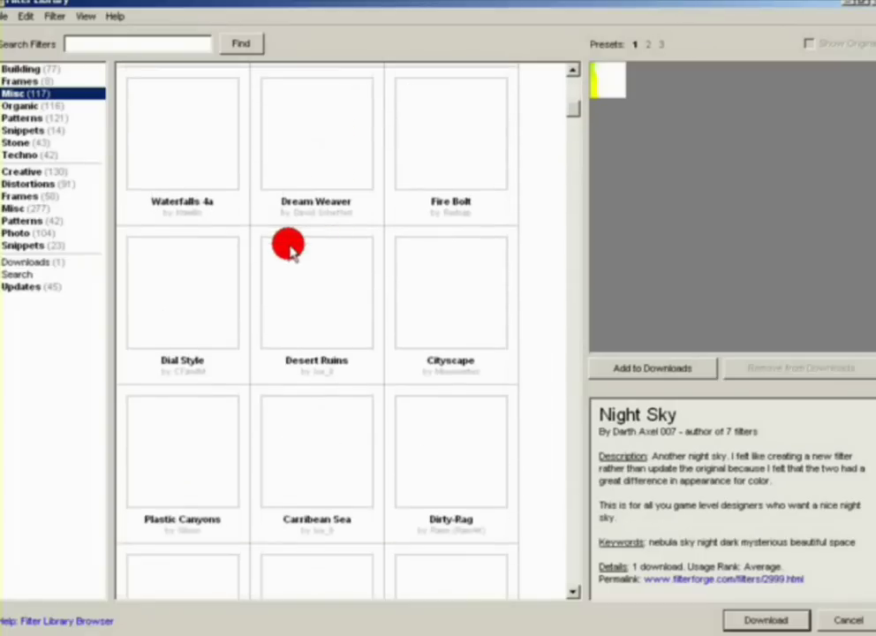
# Select Dial Style and add it to Downloads, making two queued filters.
pyautogui.click(227, 259)
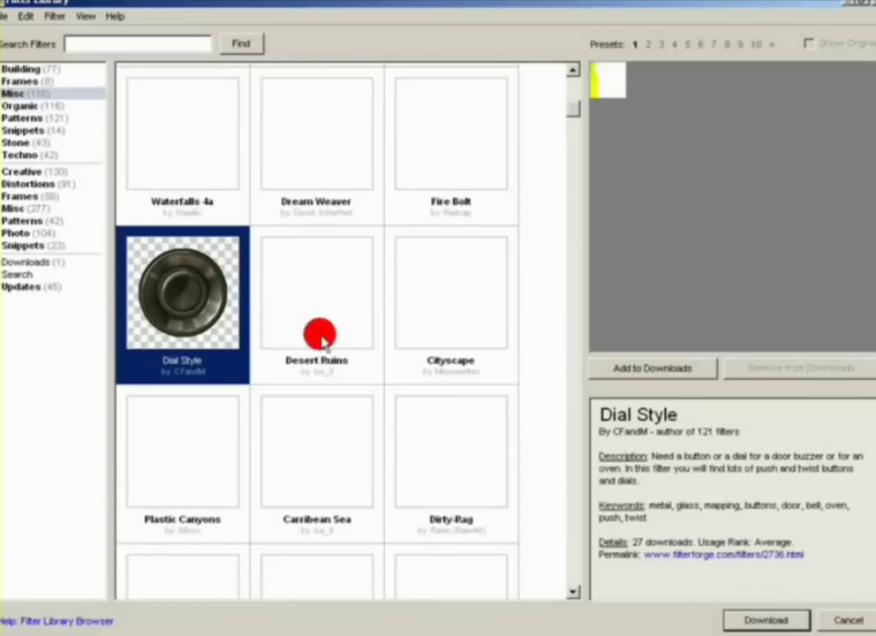
pyautogui.click(612, 374)
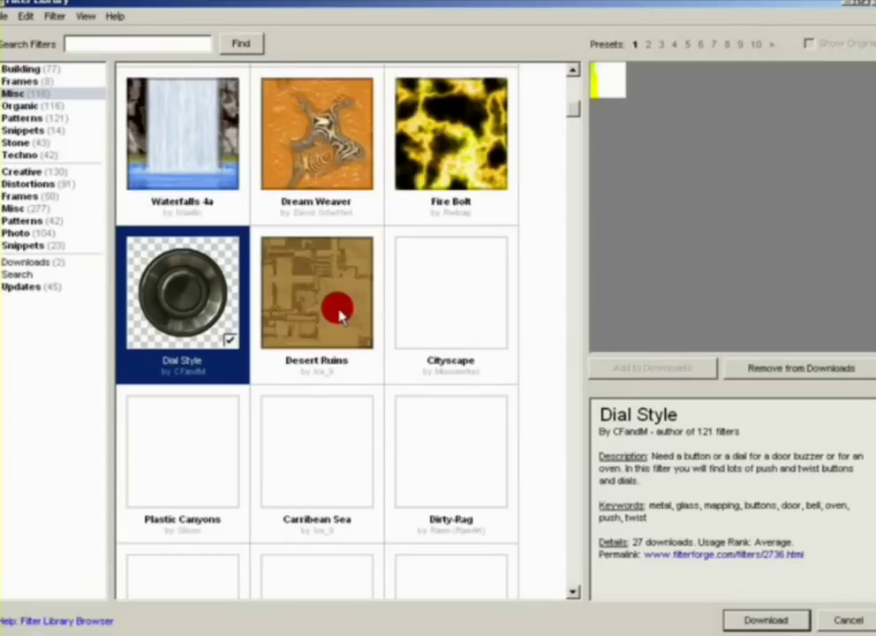
# Review the Downloads queue and download Dial Style and Poster Deco.
pyautogui.click(43, 263)
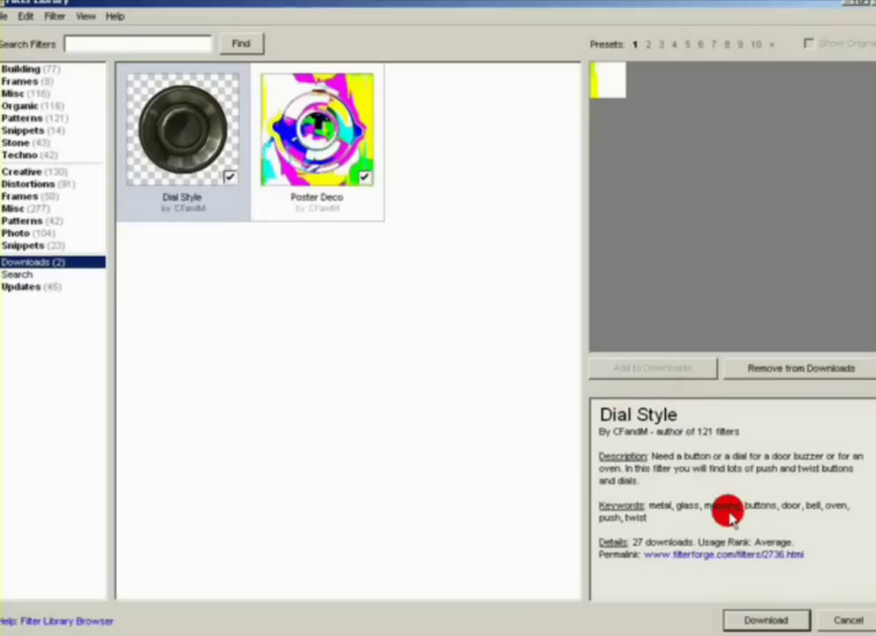
pyautogui.click(758, 621)
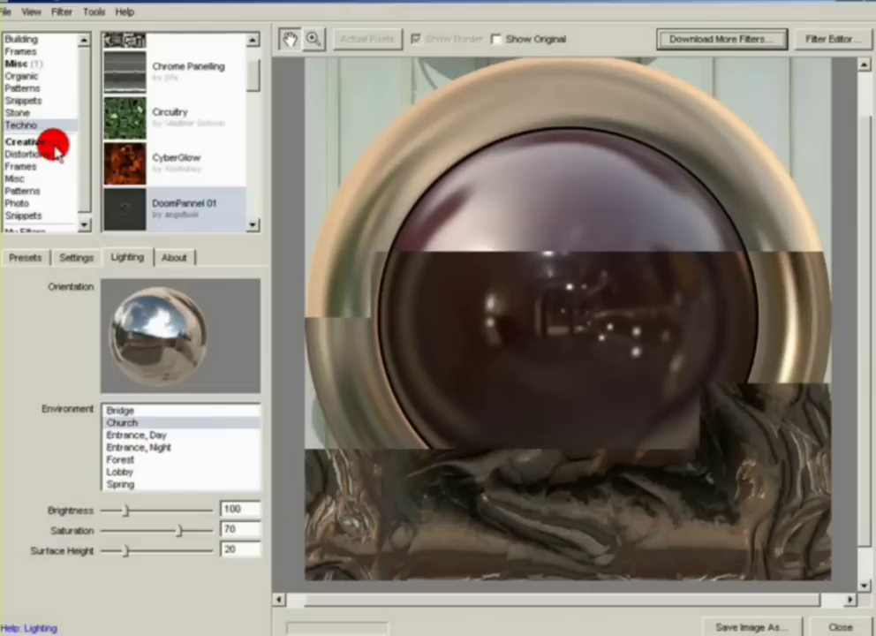
# Apply the Dial Style filter from the Misc category to the image.
pyautogui.click(37, 67)
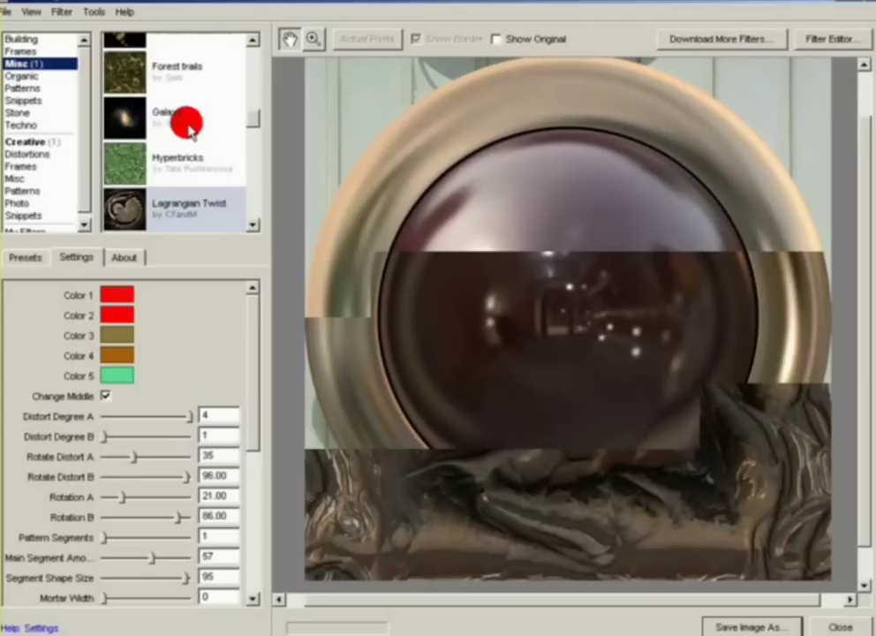
pyautogui.scroll(6, 252, 124)
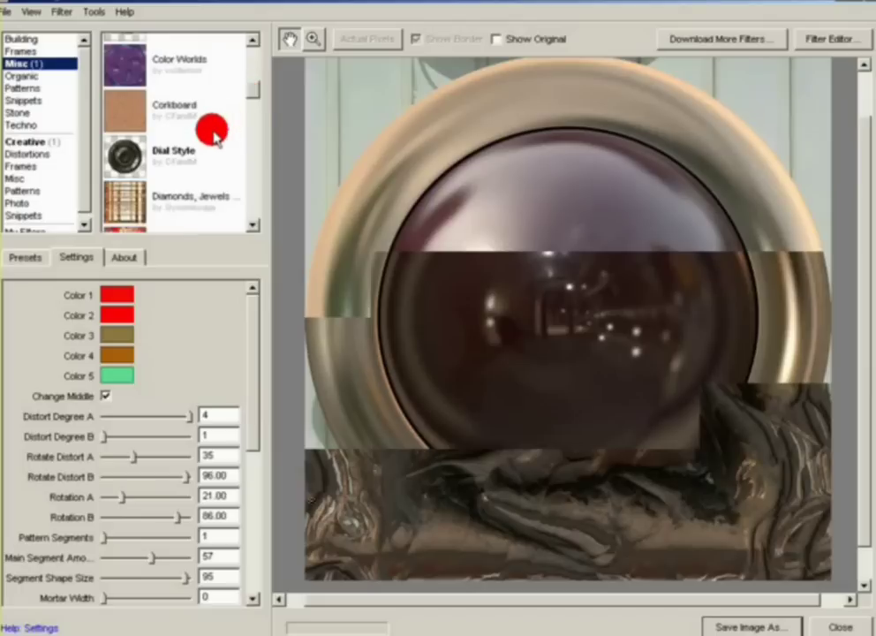
pyautogui.click(174, 158)
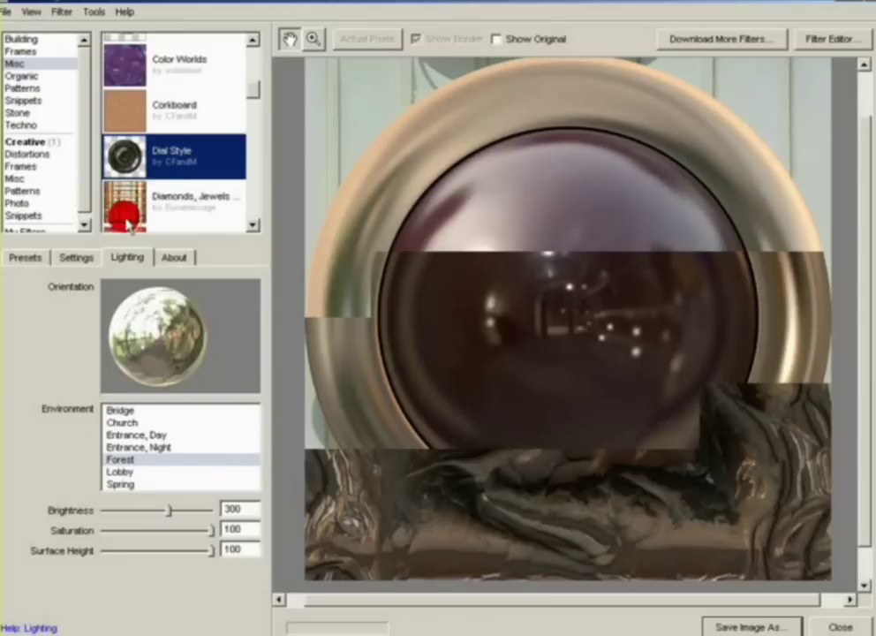
# Review Dial Style's Settings, Presets and Lighting tabs, ending back on Settings.
pyautogui.click(74, 257)
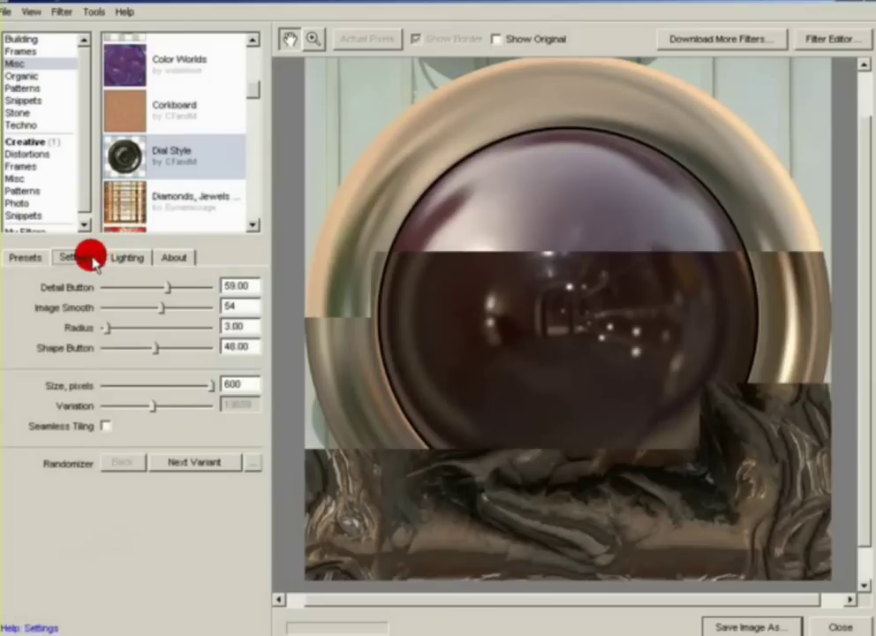
pyautogui.click(39, 259)
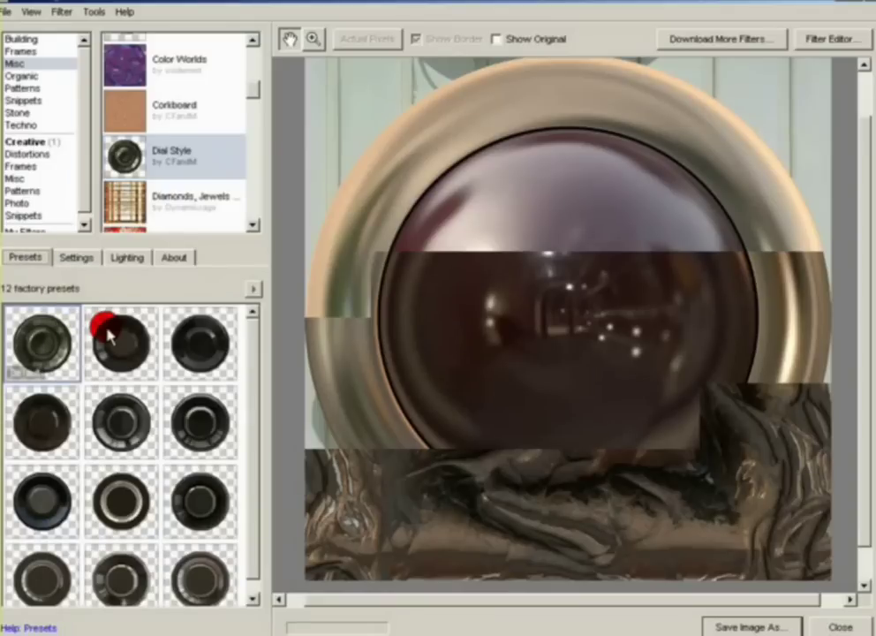
pyautogui.scroll(-1, 137, 336)
pyautogui.scroll(1, 141, 334)
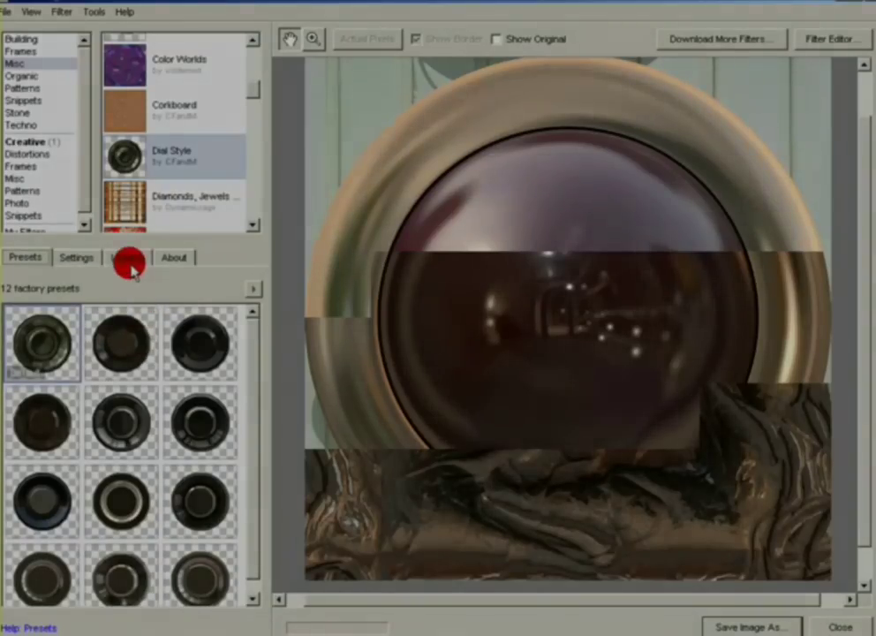
pyautogui.click(130, 259)
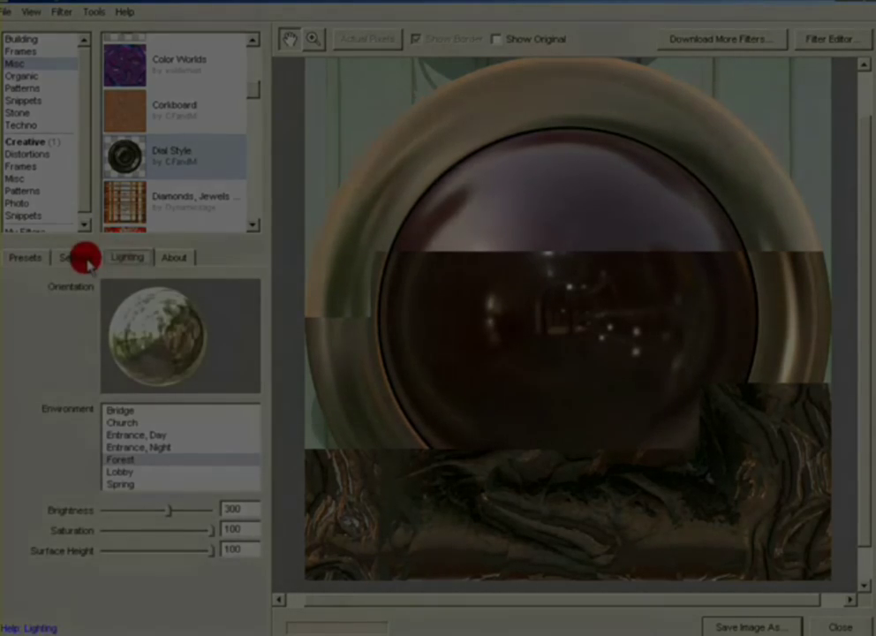
pyautogui.click(79, 256)
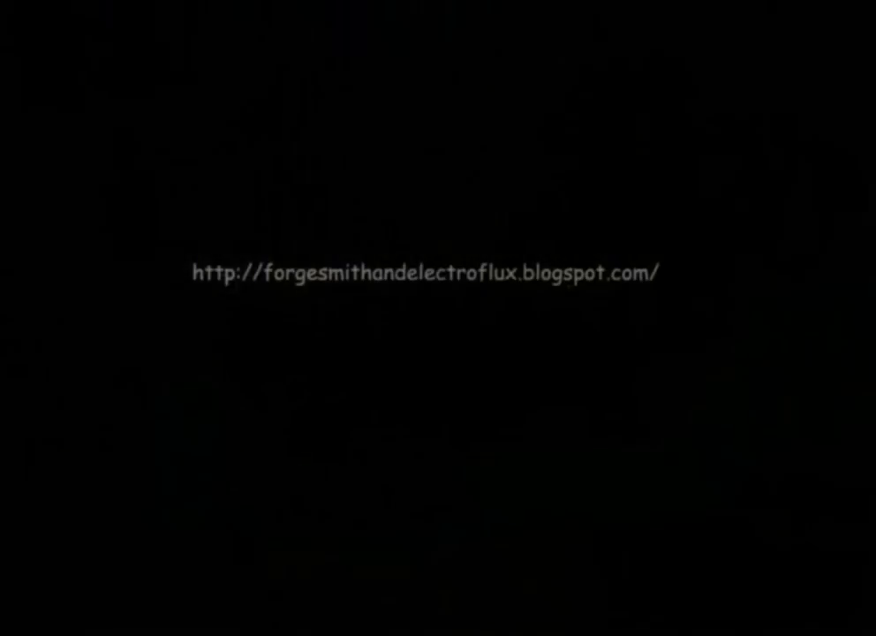